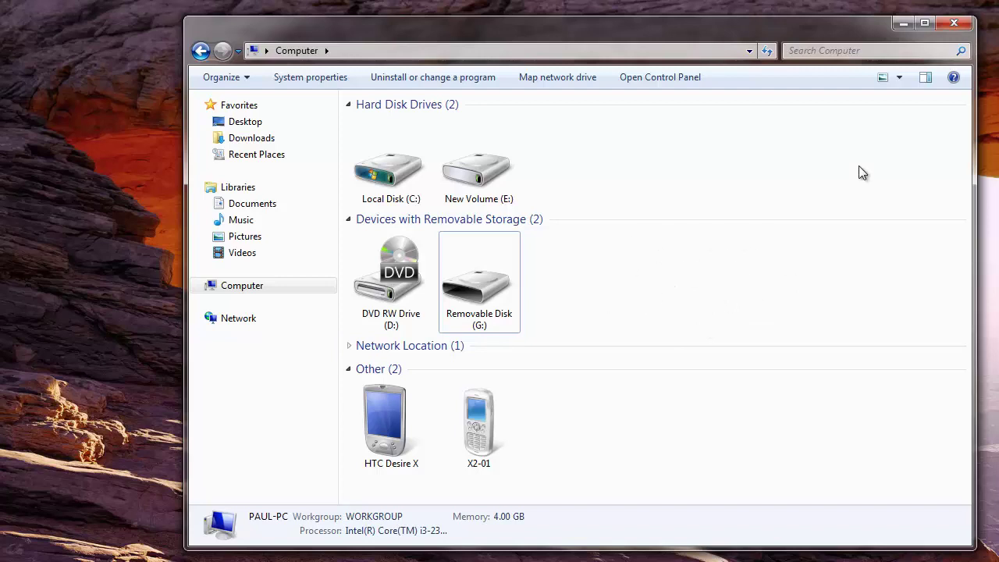
# - Run a check of Removable Disk (G:) with bad-sector scanning and recovery enabled, then close its properties
pyautogui.moveTo(773, 28); pyautogui.dragTo(748, 31)
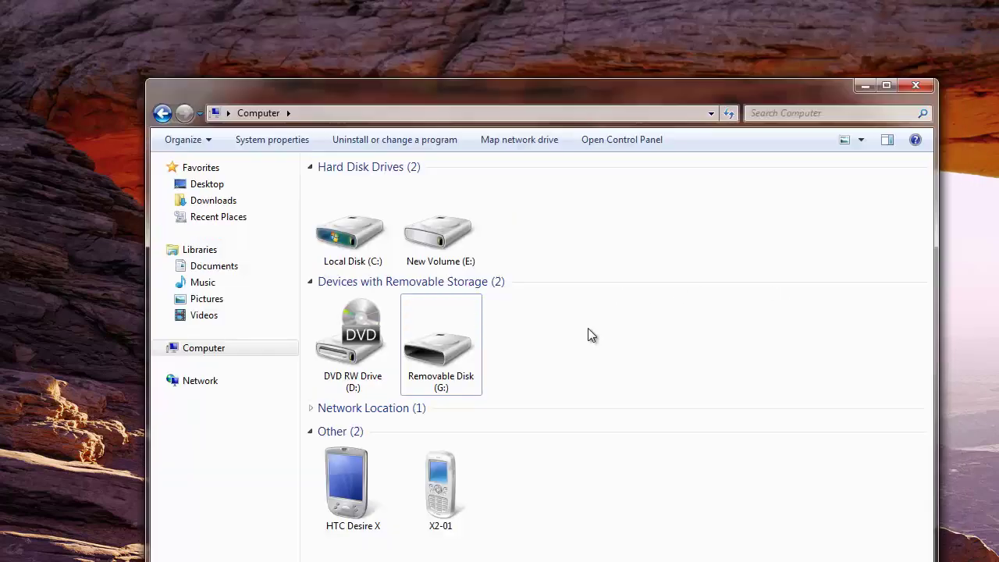
pyautogui.rightClick(437, 351)
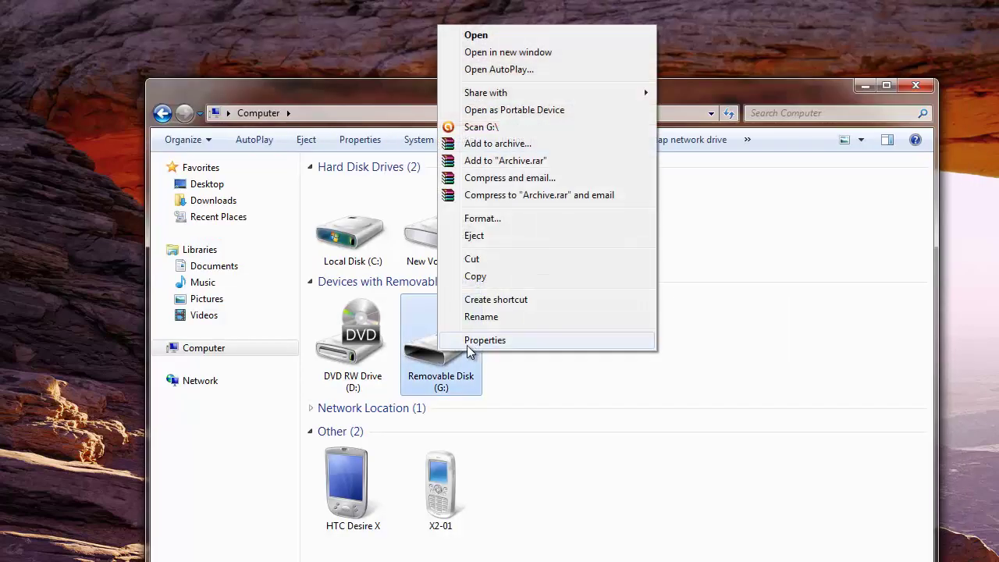
pyautogui.click(468, 342)
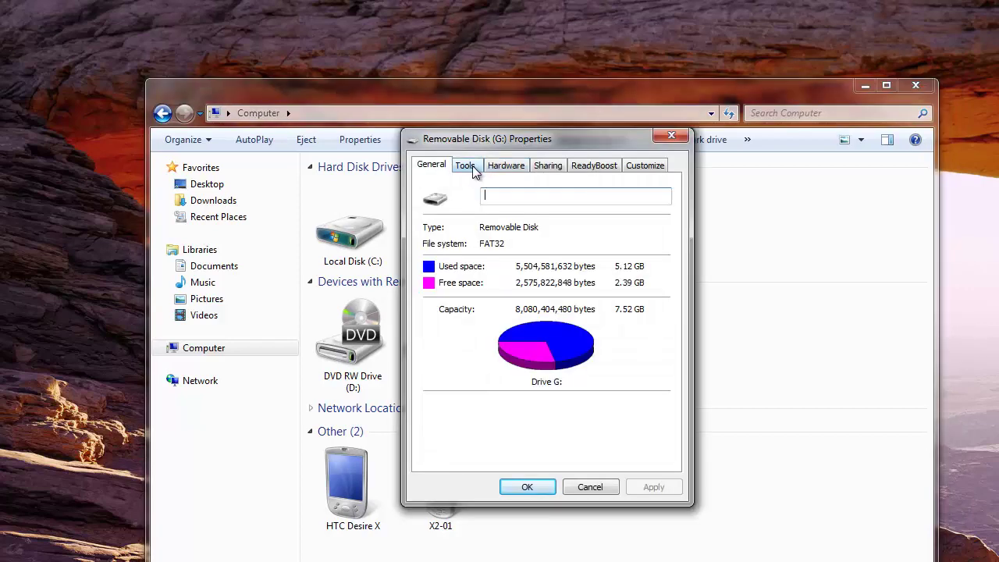
pyautogui.click(468, 166)
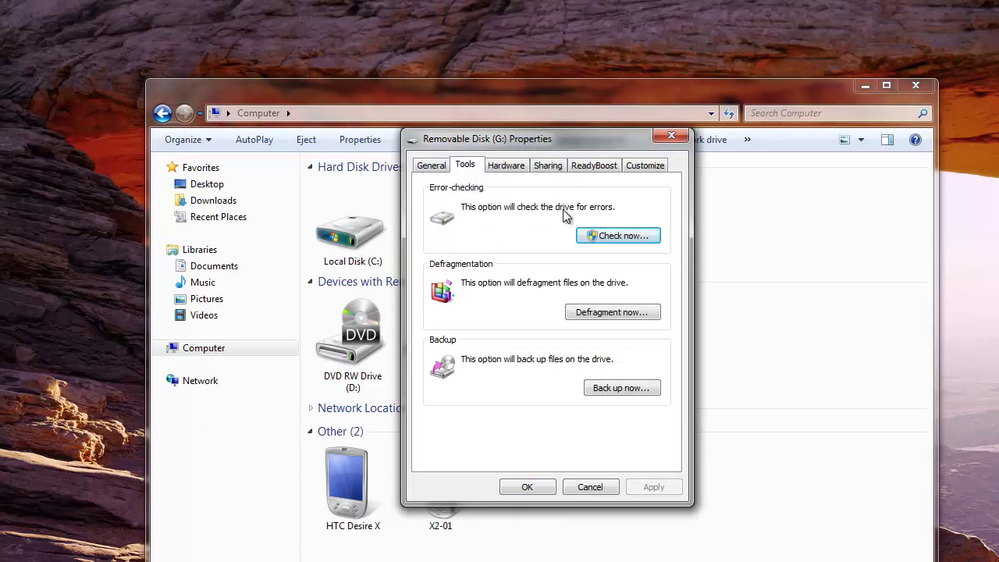
pyautogui.click(625, 244)
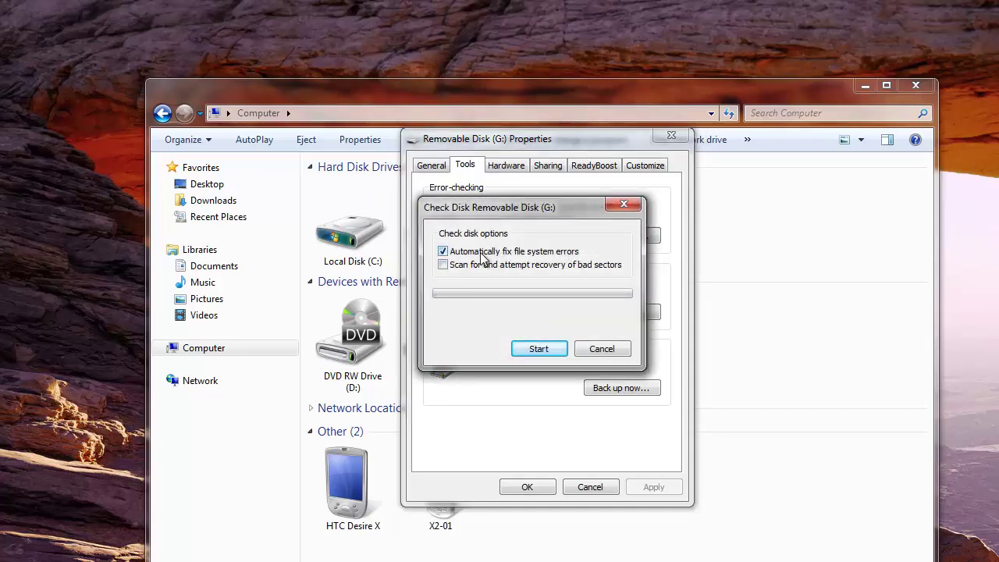
pyautogui.click(443, 265)
pyautogui.click(541, 348)
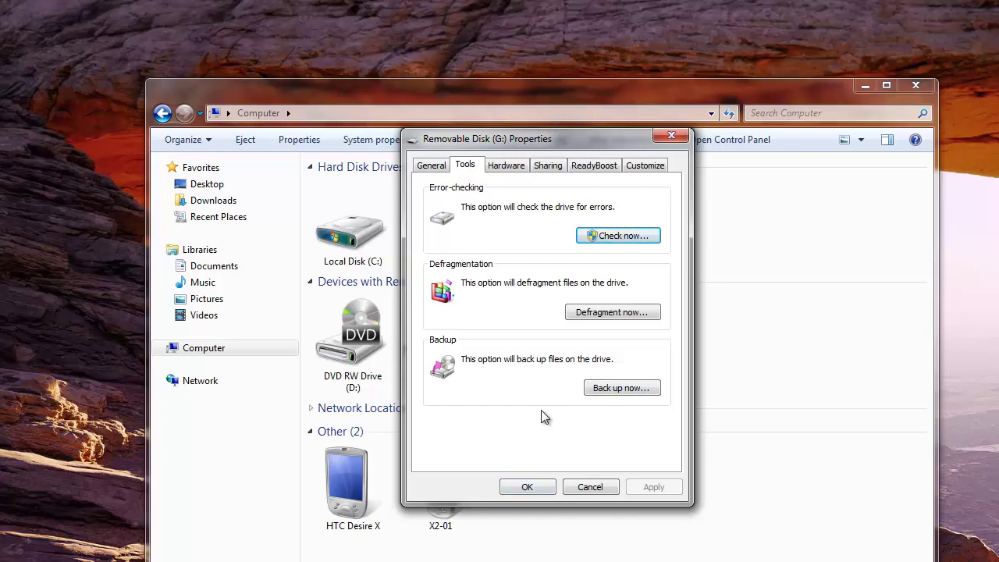
pyautogui.click(541, 485)
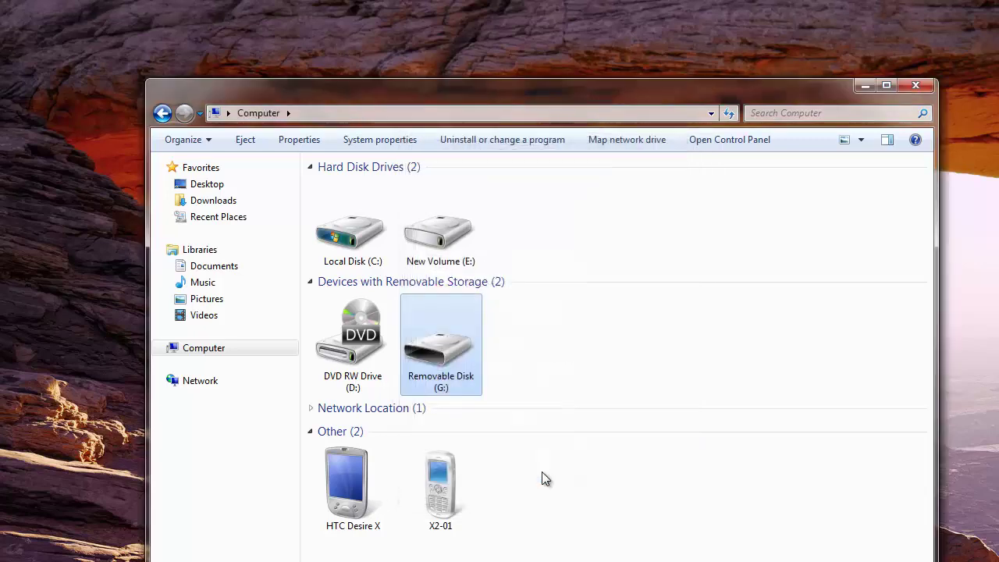
pyautogui.click(702, 329)
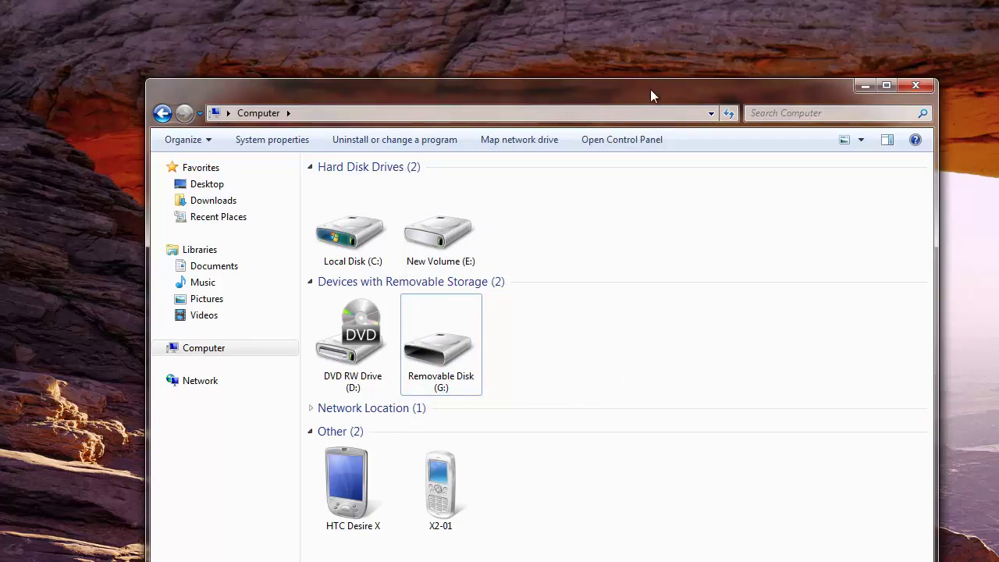
pyautogui.moveTo(650, 89); pyautogui.dragTo(627, 18)
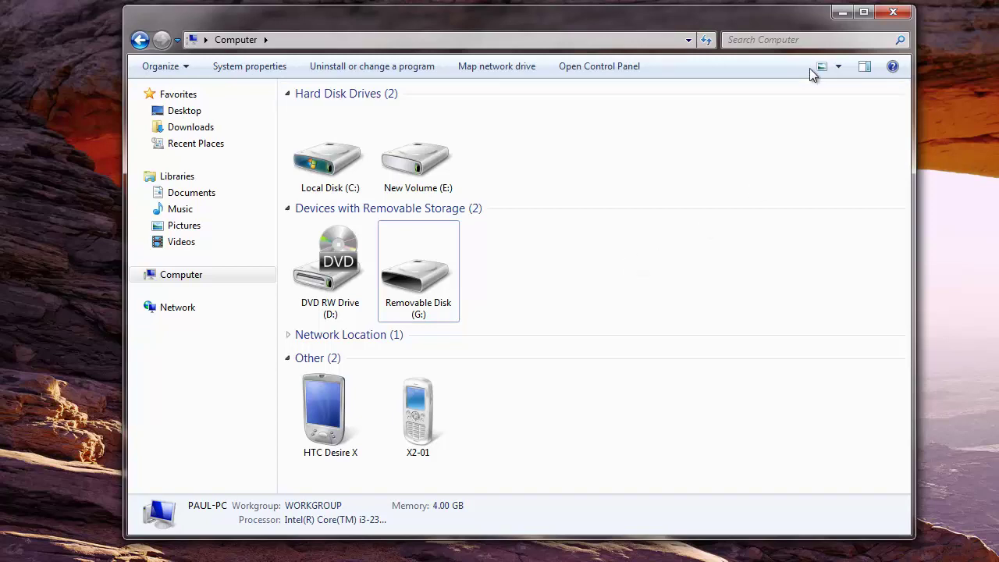
# - Load usbharddriverecovery.net/bad.html in Firefox
pyautogui.click(842, 12)
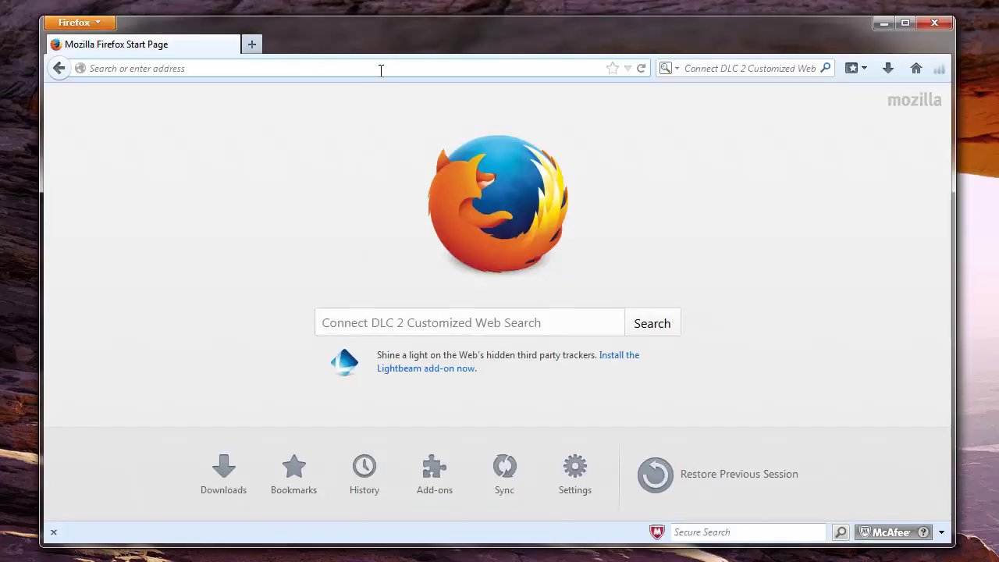
pyautogui.write('us')
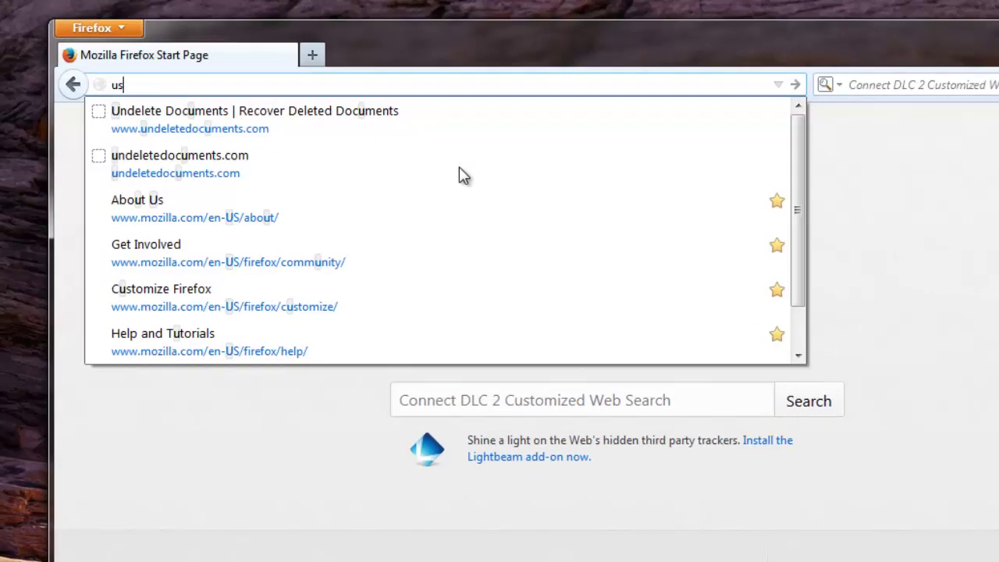
pyautogui.write('bharddriverecovery.net/ba')
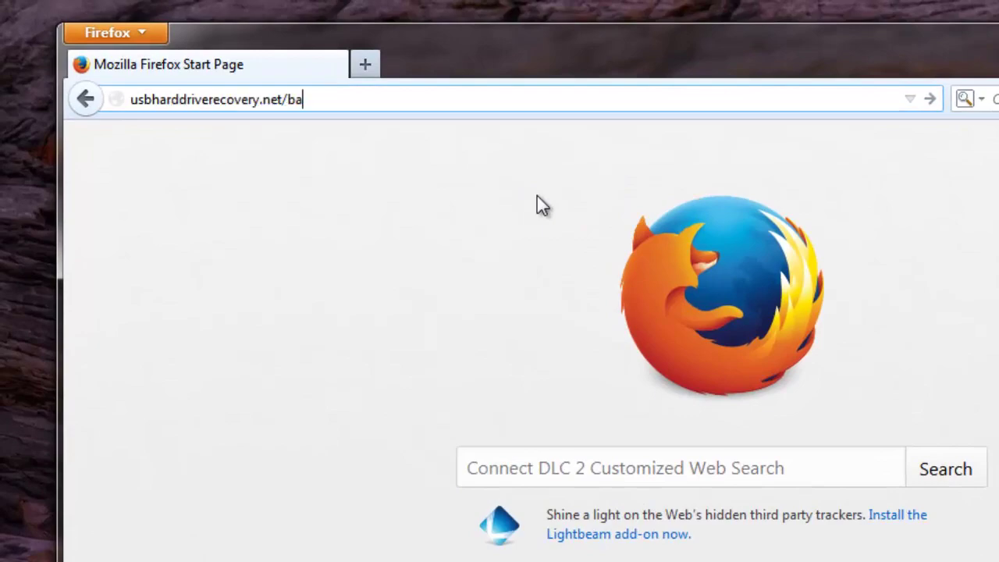
pyautogui.write('d.htm')
pyautogui.write('l')
pyautogui.press('Return')
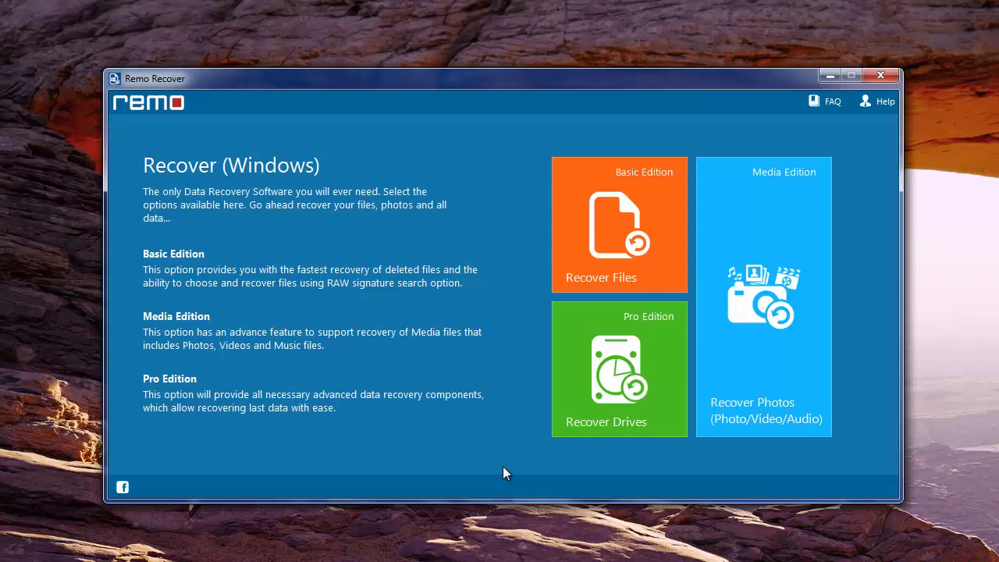
# - Search Disk - 1 with Partition Recovery and select the found 'Disk - 1, FAT32 - 1' partition
pyautogui.click(634, 367)
pyautogui.click(672, 217)
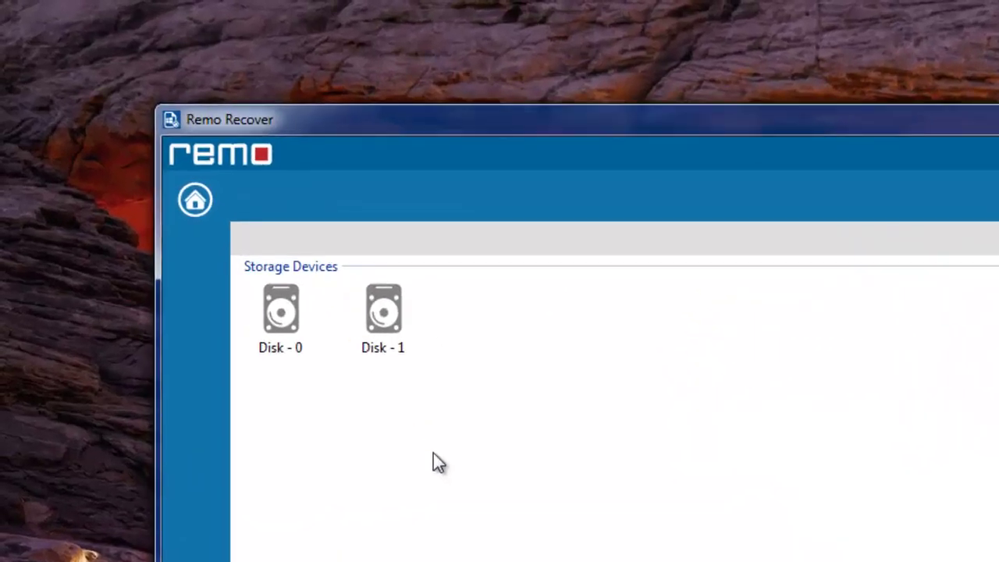
pyautogui.click(395, 343)
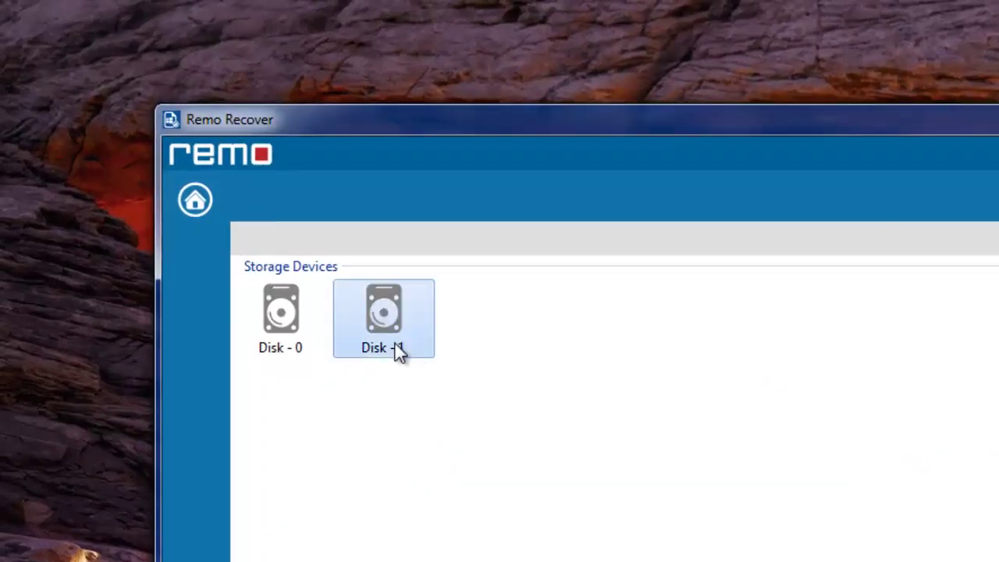
pyautogui.press('Return')
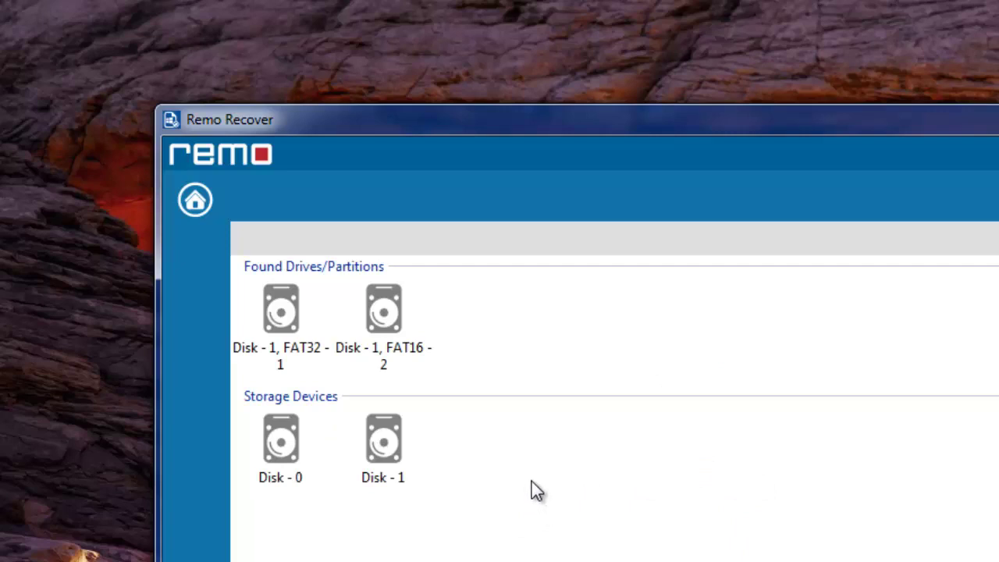
pyautogui.click(305, 336)
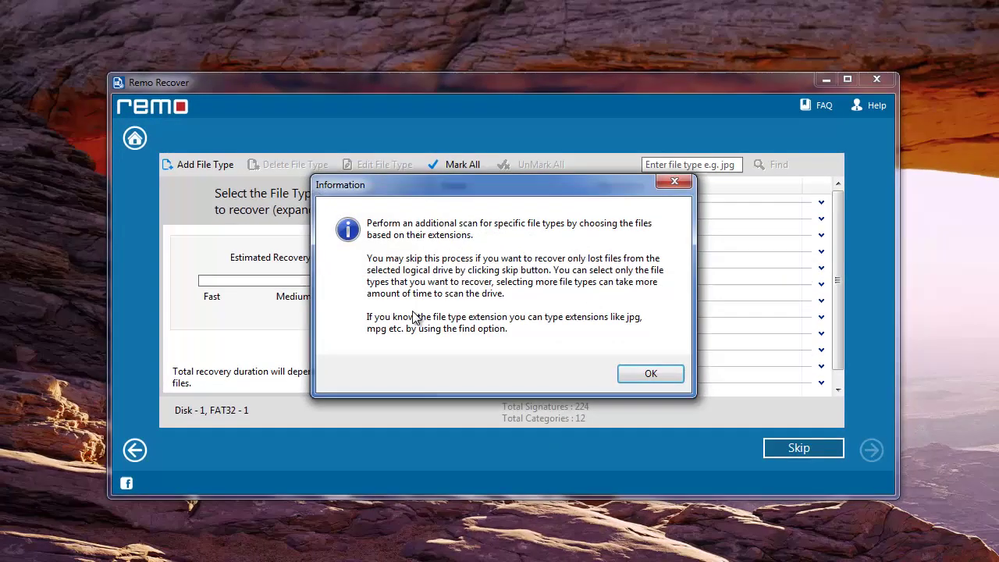
# - Skip the file-type choice and scan the FAT32 partition for lost data, dismissing the notices
pyautogui.click(654, 376)
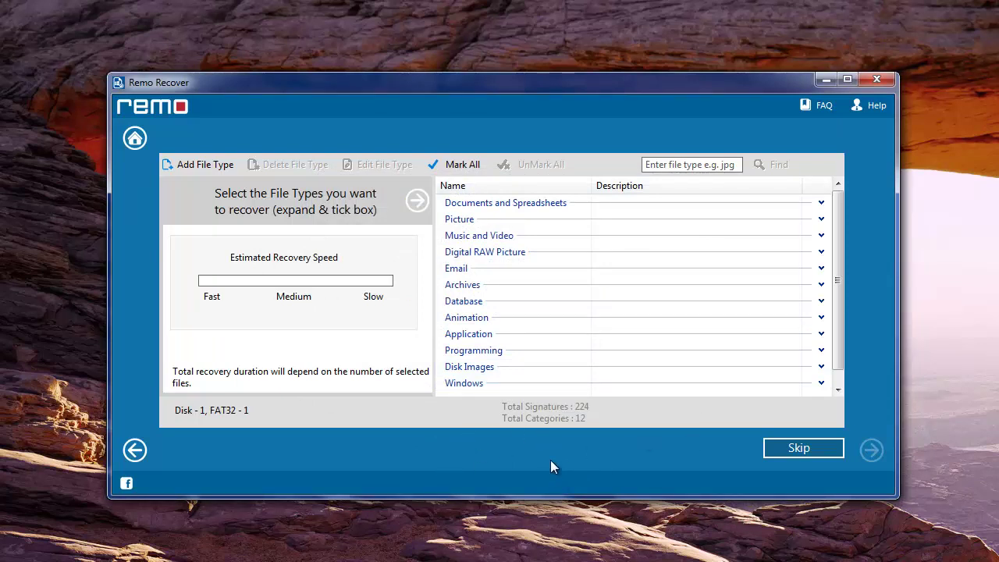
pyautogui.click(801, 448)
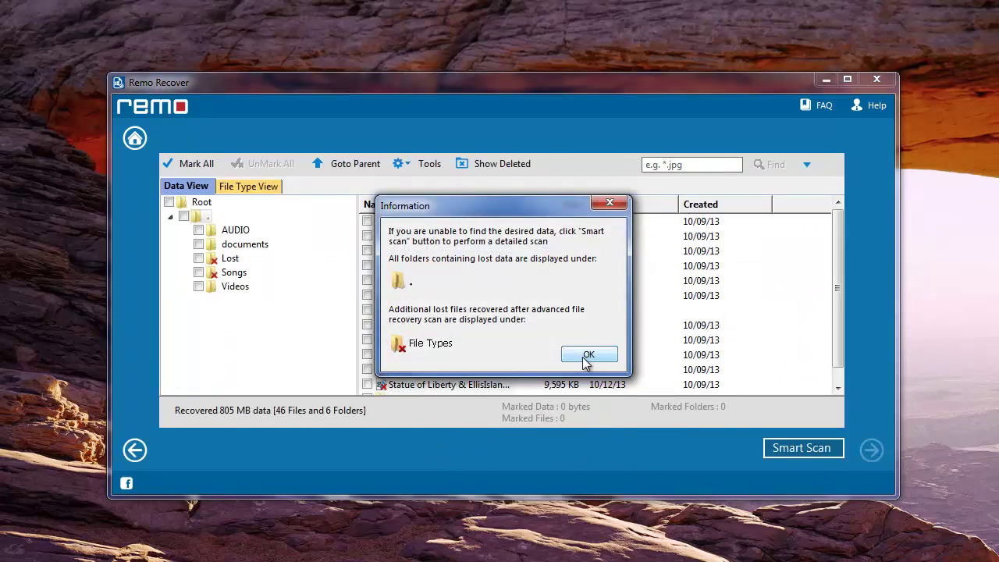
pyautogui.click(585, 356)
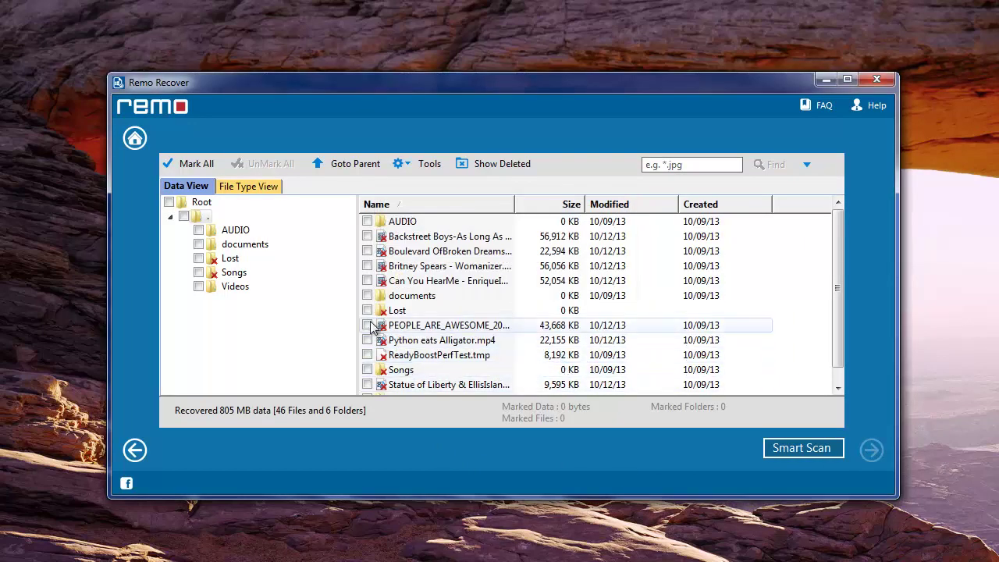
# - Mark the AUDIO, documents, Songs and Videos folders for recovery in Data View
pyautogui.moveTo(843, 255); pyautogui.dragTo(839, 241)
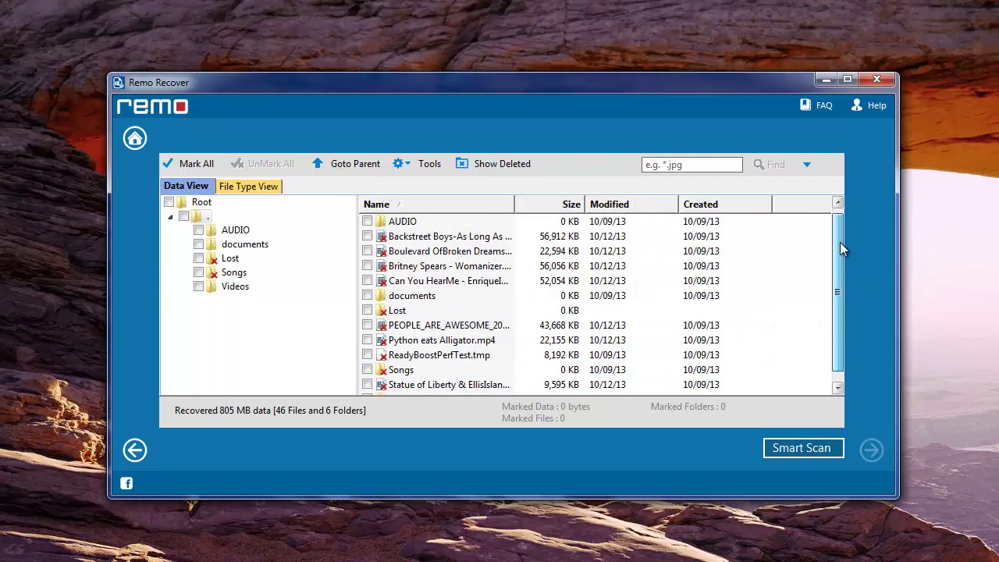
pyautogui.click(198, 230)
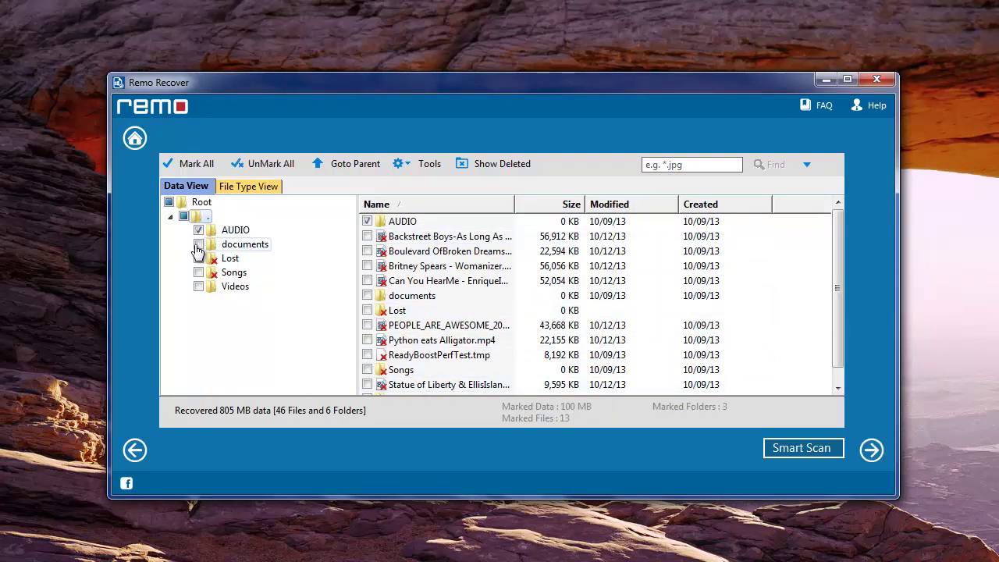
pyautogui.click(199, 286)
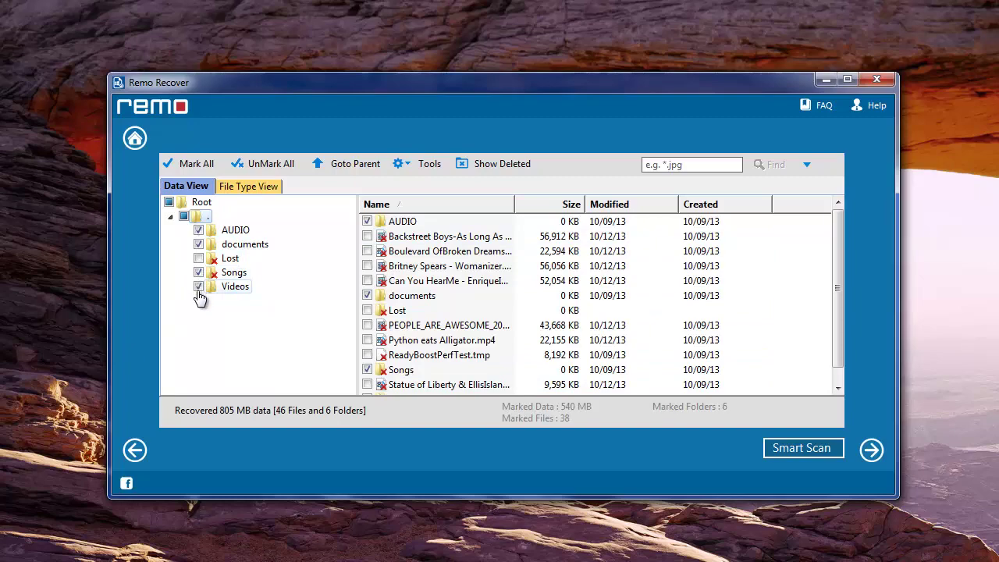
# - Set New Volume (E:) as the output folder and save the marked folders there
pyautogui.click(872, 450)
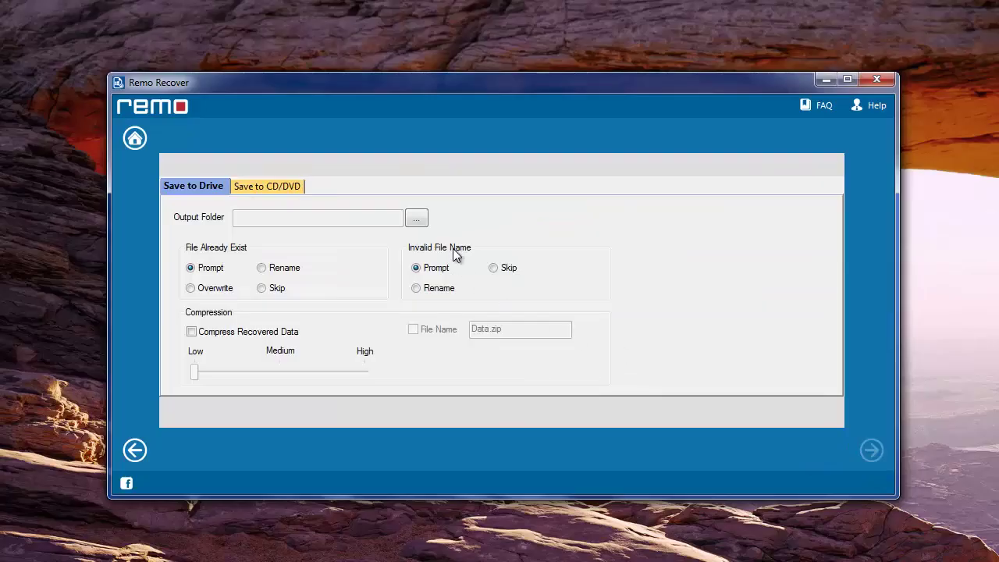
pyautogui.click(416, 219)
pyautogui.click(465, 333)
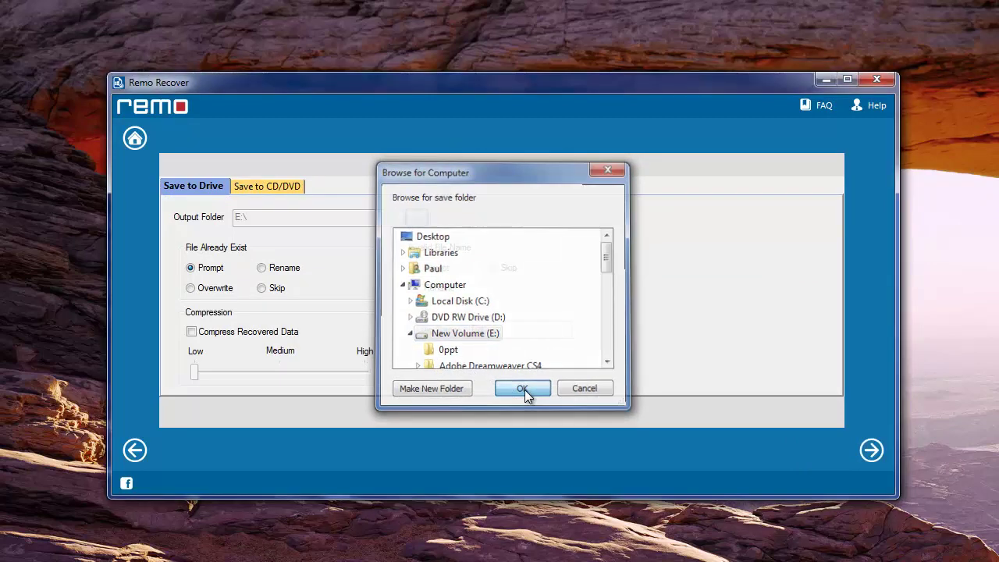
pyautogui.click(524, 389)
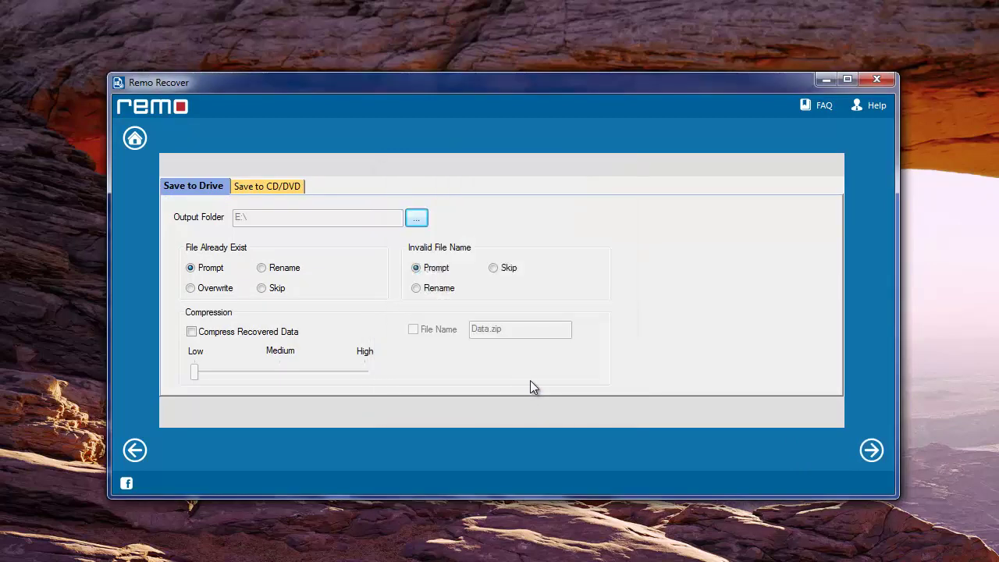
pyautogui.click(871, 450)
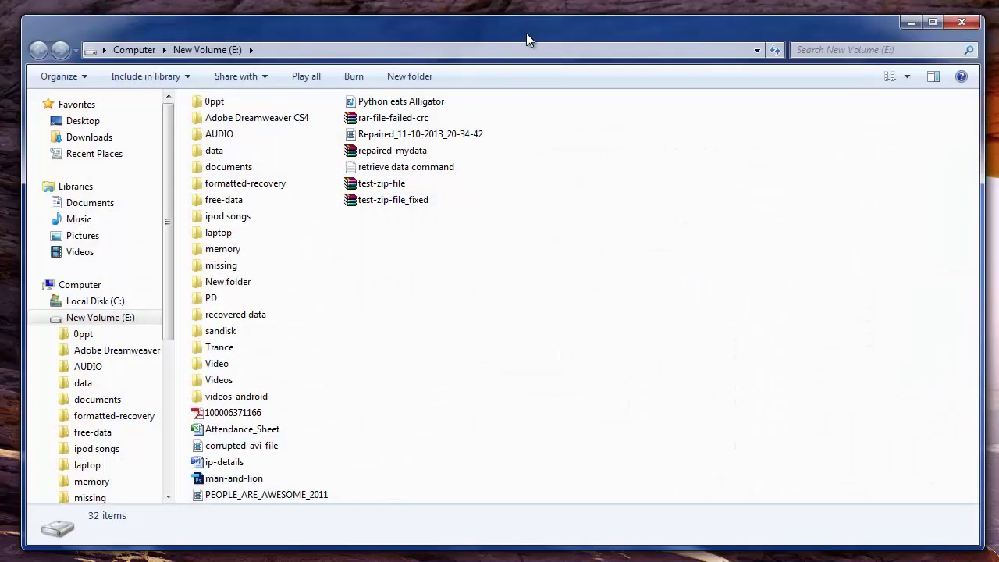
pyautogui.moveTo(525, 33); pyautogui.dragTo(528, 36)
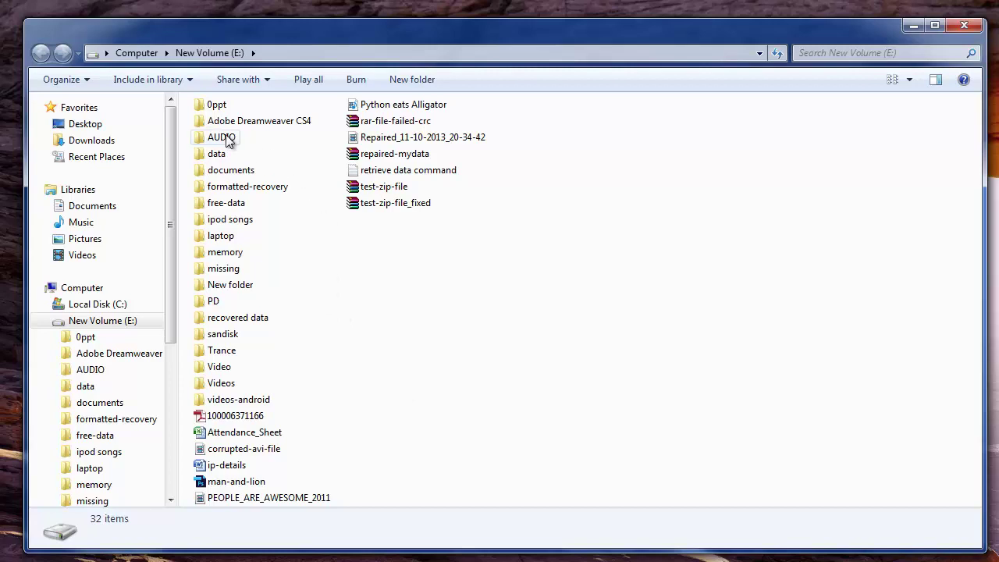
pyautogui.doubleClick(223, 138)
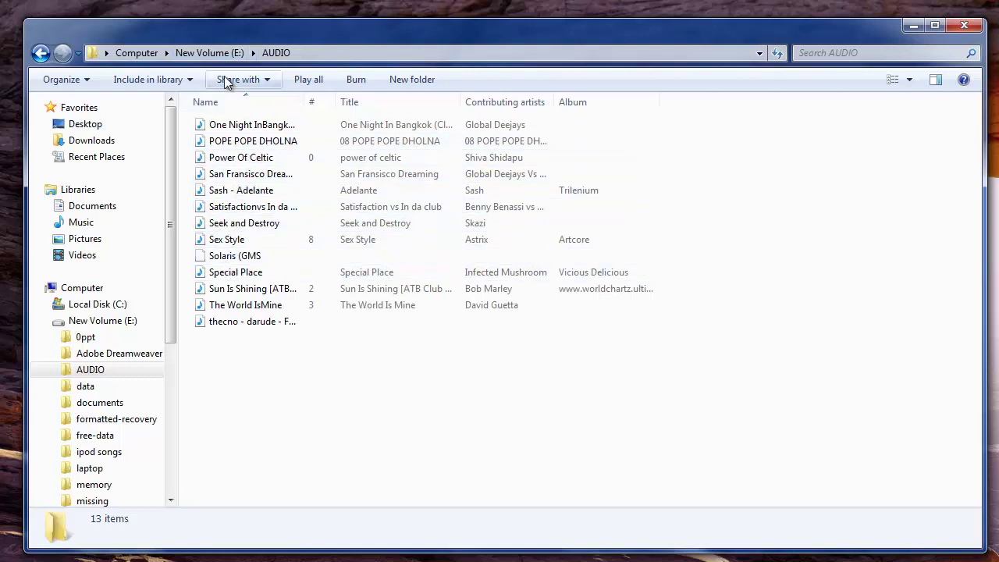
pyautogui.click(226, 52)
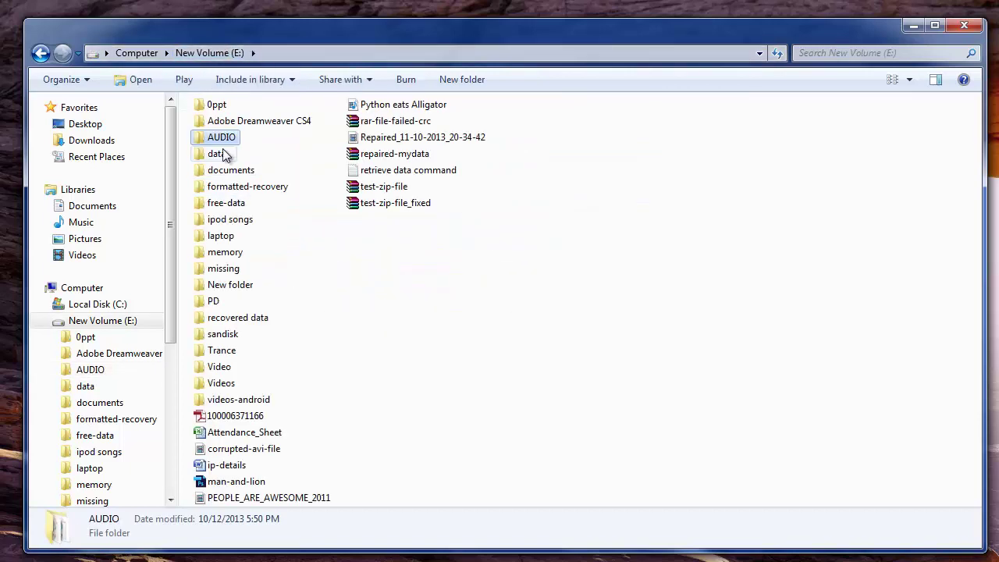
pyautogui.doubleClick(224, 169)
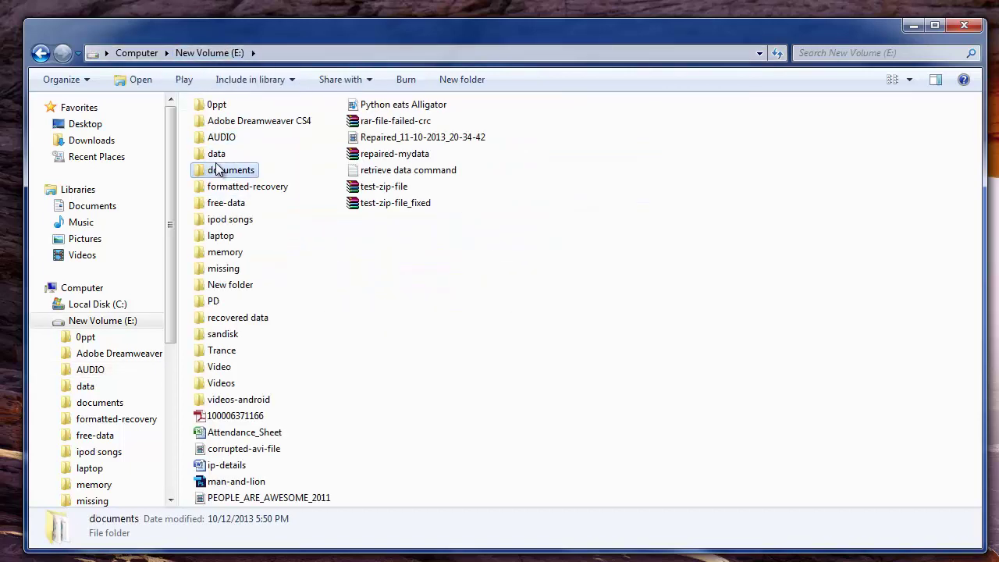
pyautogui.click(224, 55)
pyautogui.doubleClick(221, 383)
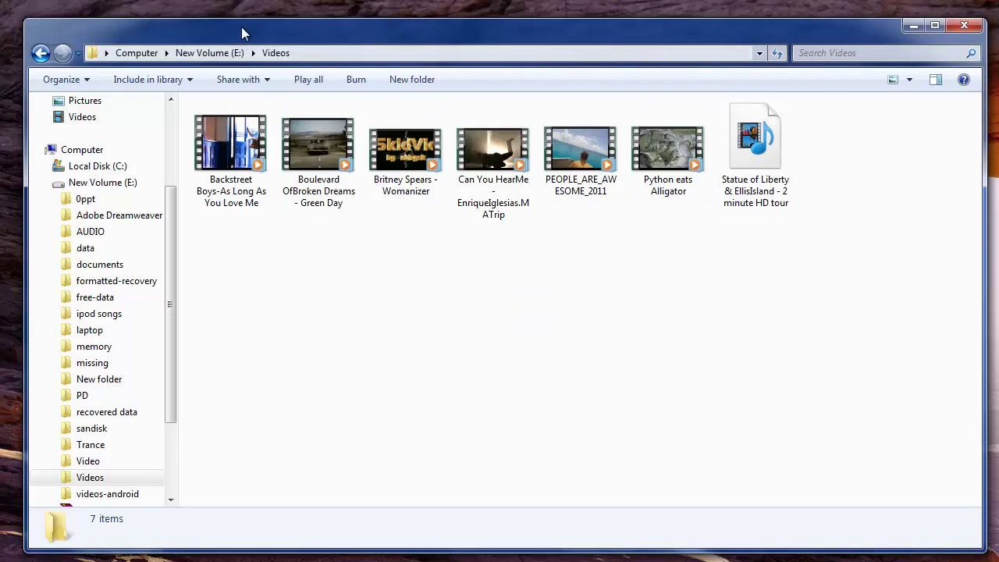
pyautogui.click(209, 52)
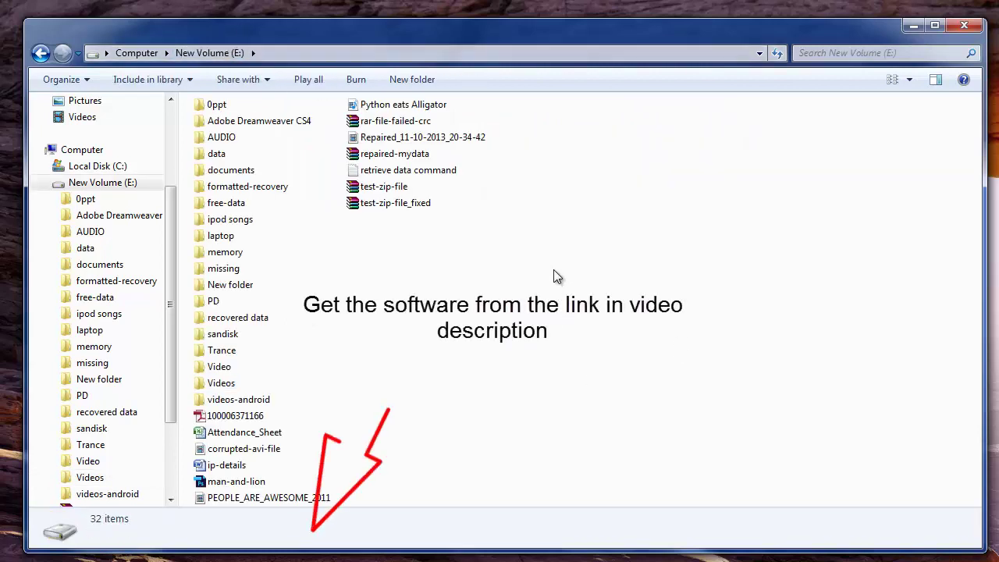